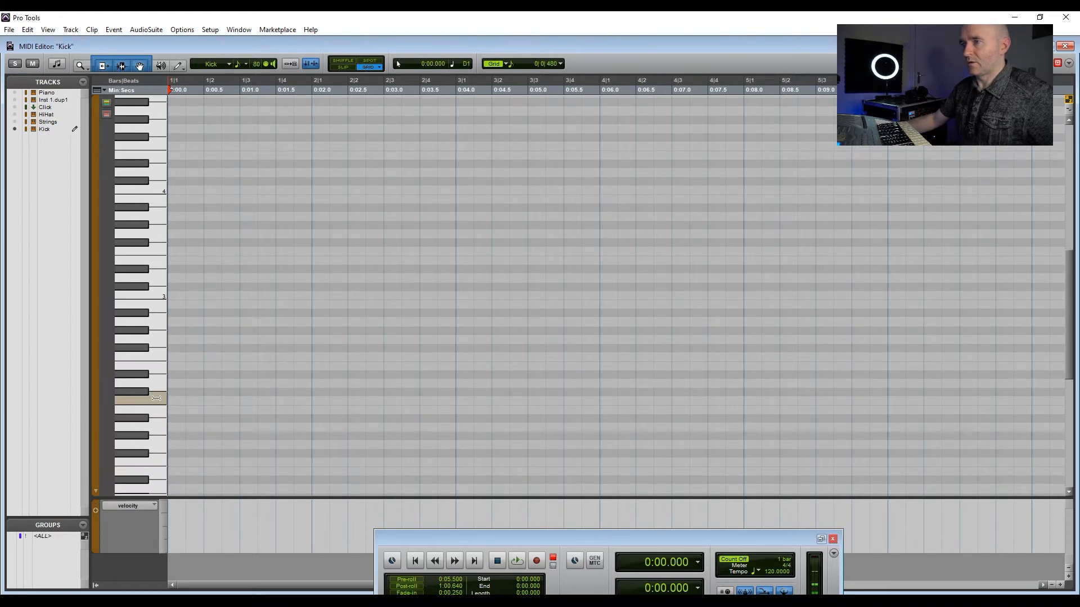
Draw four eighth-note kick hits on C#2 with the Pencil tool, one at the start of each of bars 1 to 4
click(560, 65)
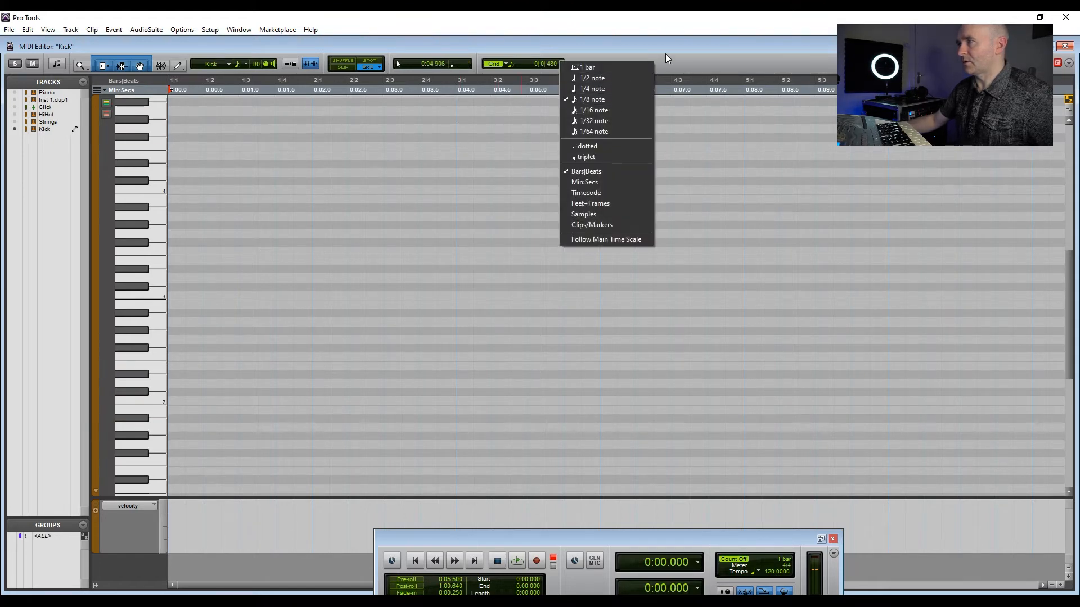
click(662, 69)
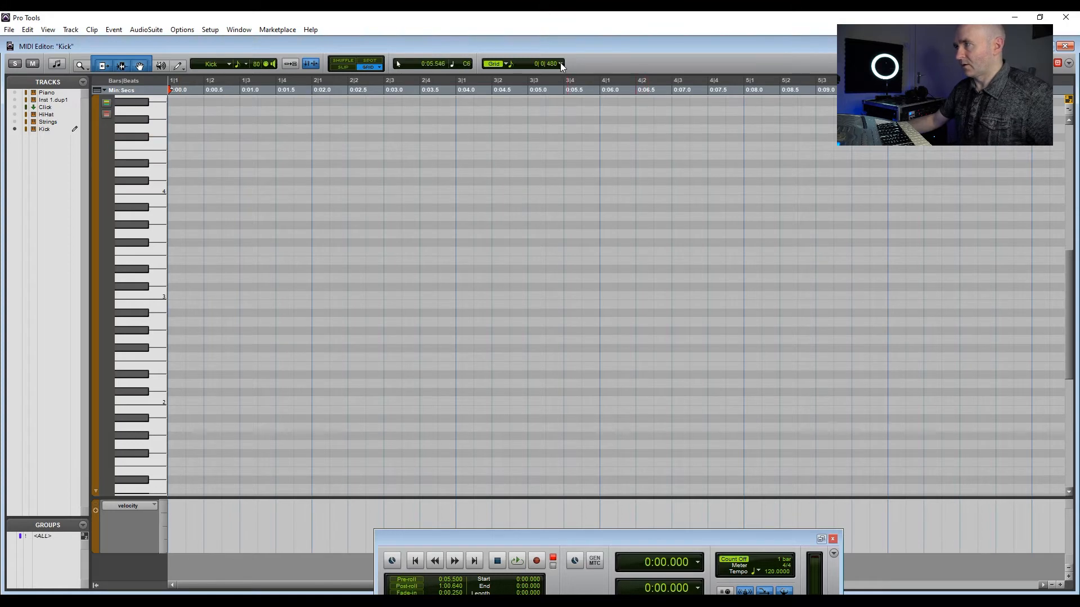
click(179, 65)
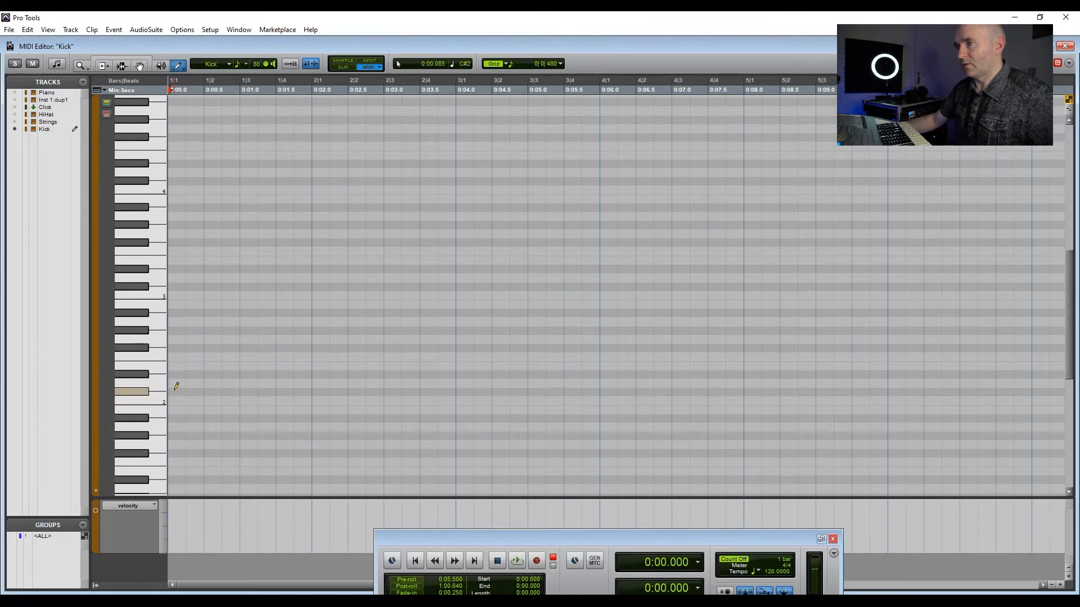
click(176, 390)
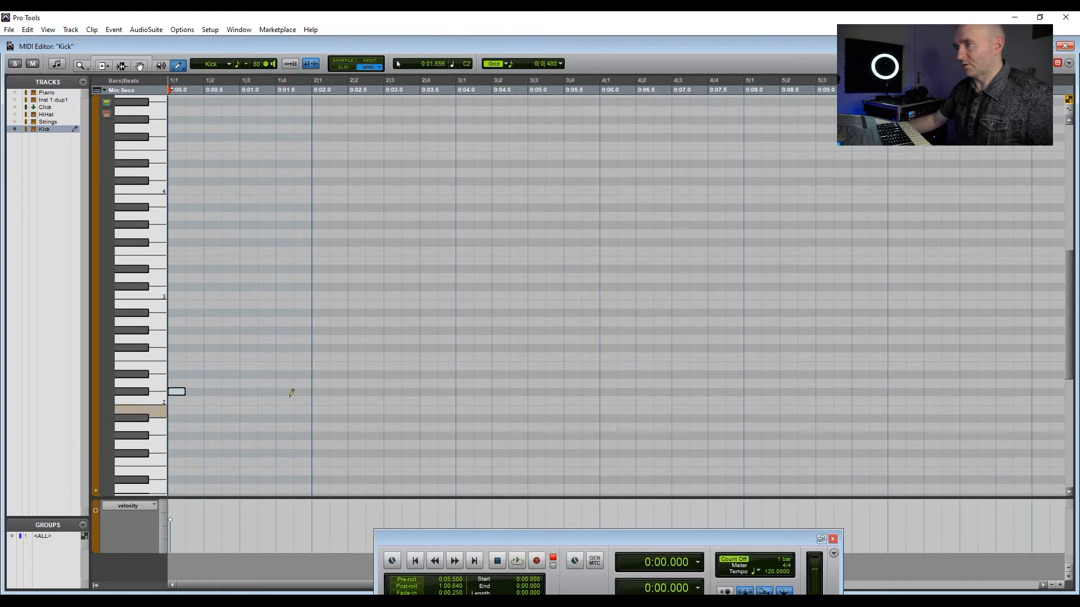
click(324, 391)
click(464, 392)
click(608, 392)
Play the four-bar kick pattern from the start of the session and stop it
click(422, 562)
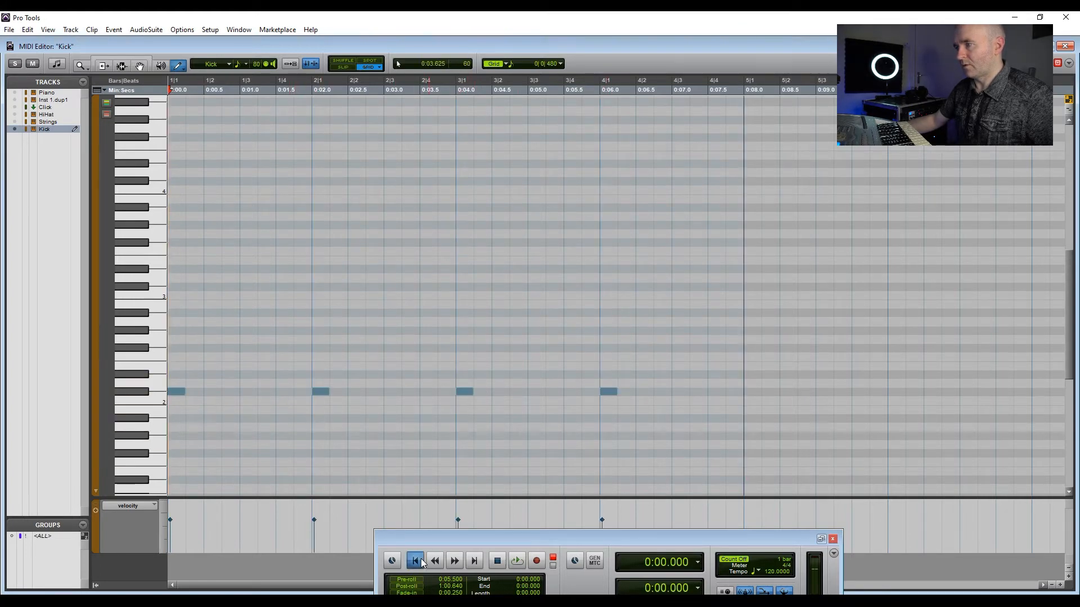
click(517, 561)
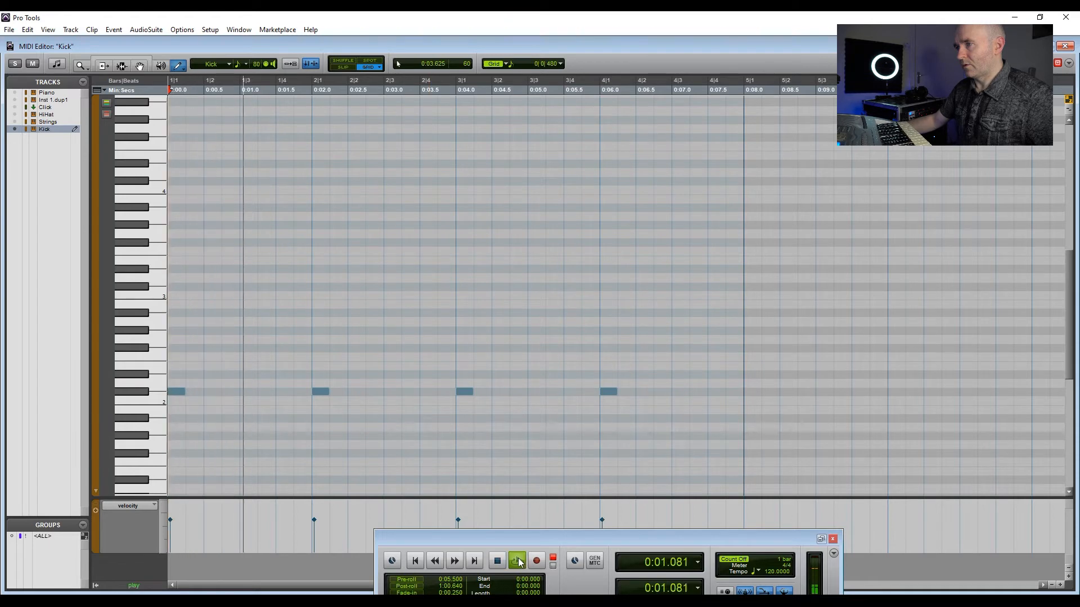
click(497, 561)
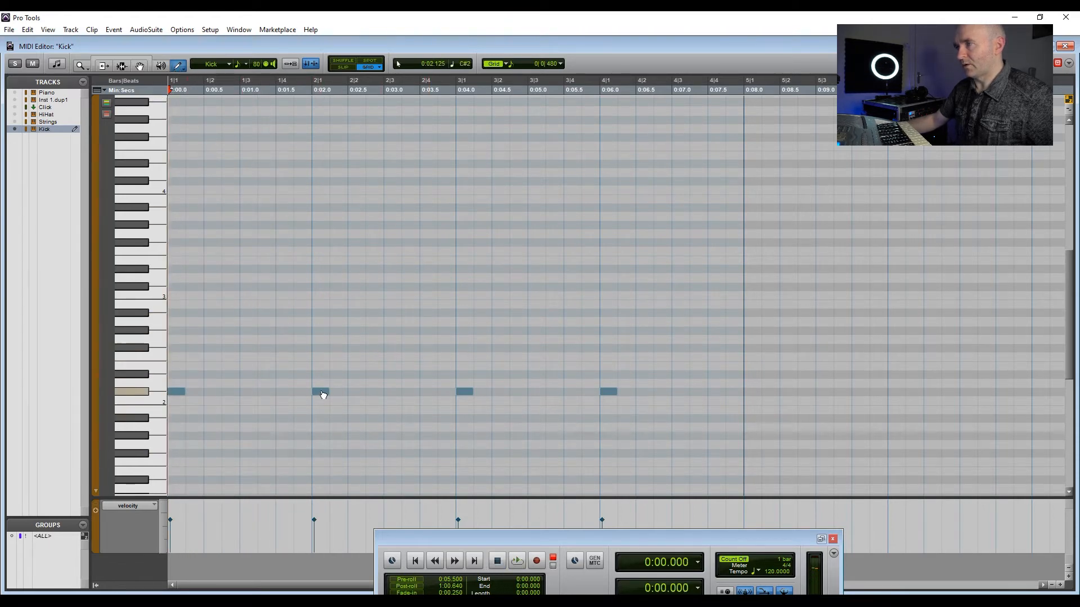
Move the kick notes from bars 3 and 4 so the four hits fall on beats 1 and 3 of bars 1 and 2
click(322, 393)
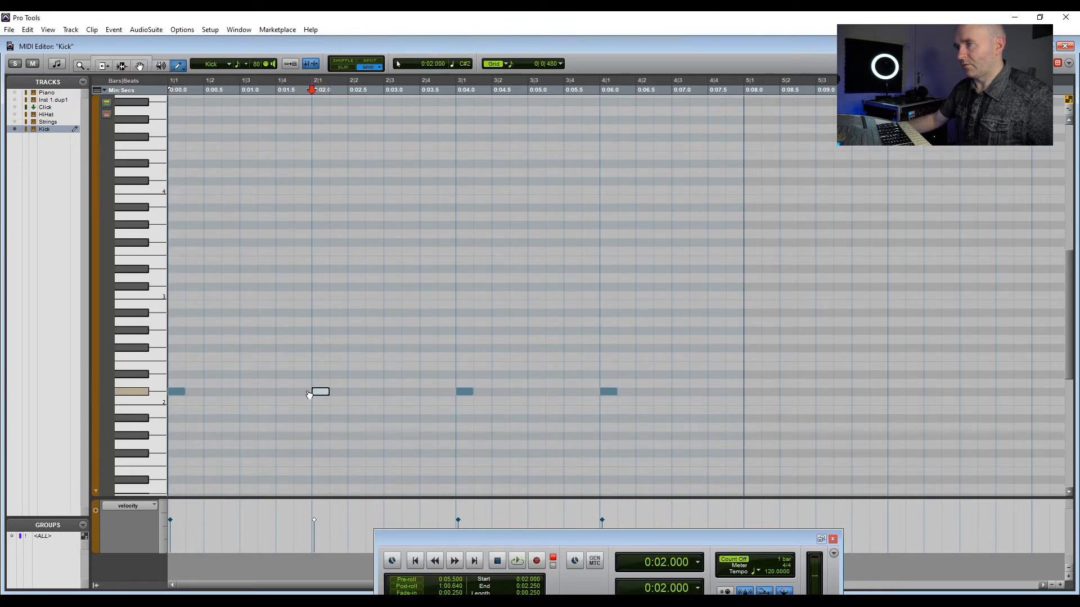
drag(464, 392, 322, 392)
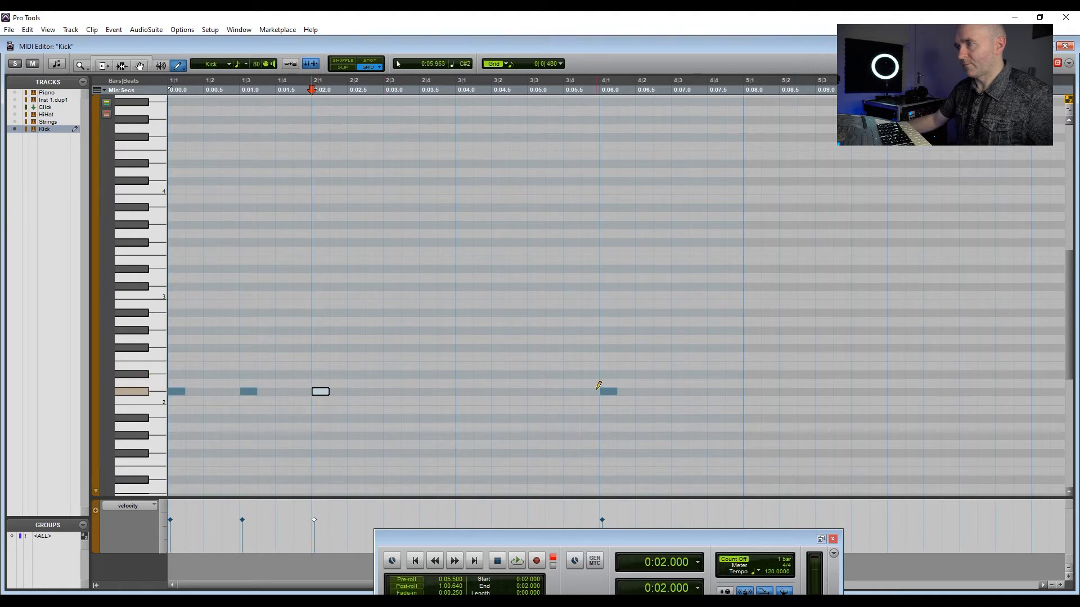
drag(605, 393, 396, 397)
Play the tightened two-bar kick pattern from the start and stop it
click(413, 562)
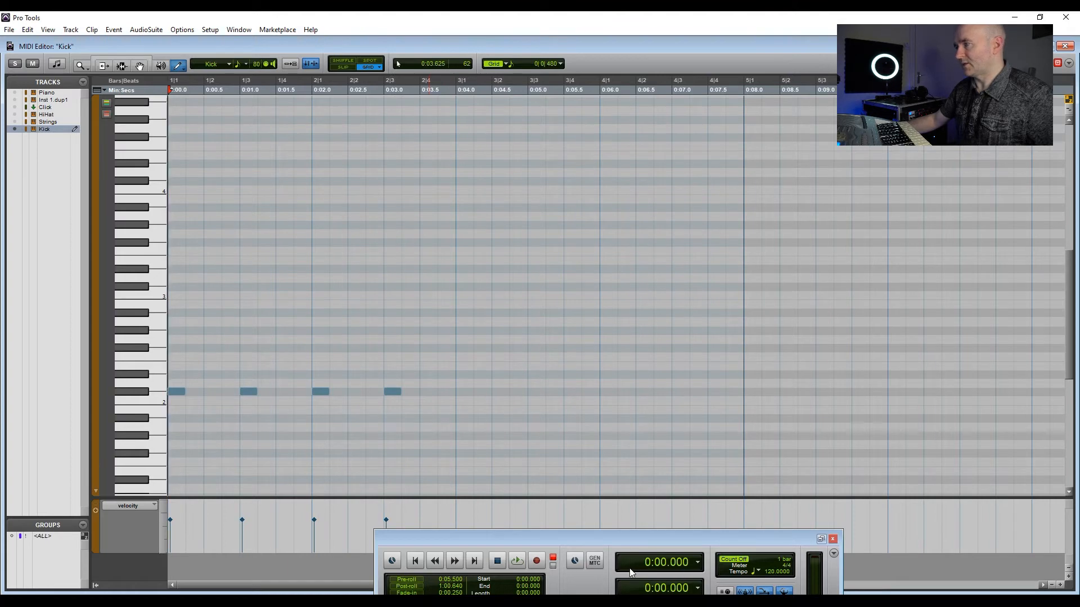
click(239, 29)
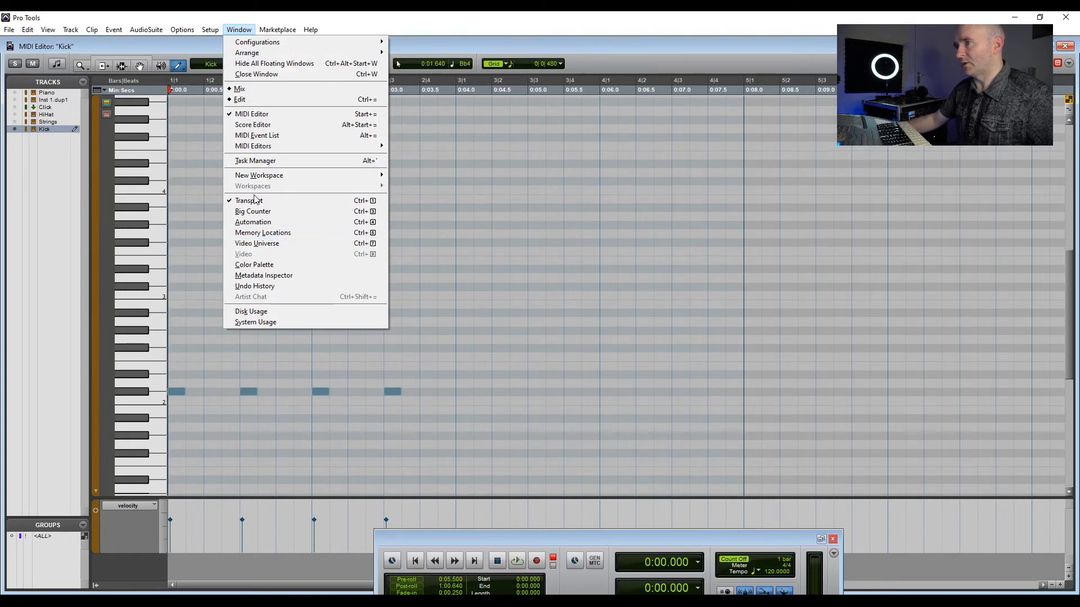
click(440, 43)
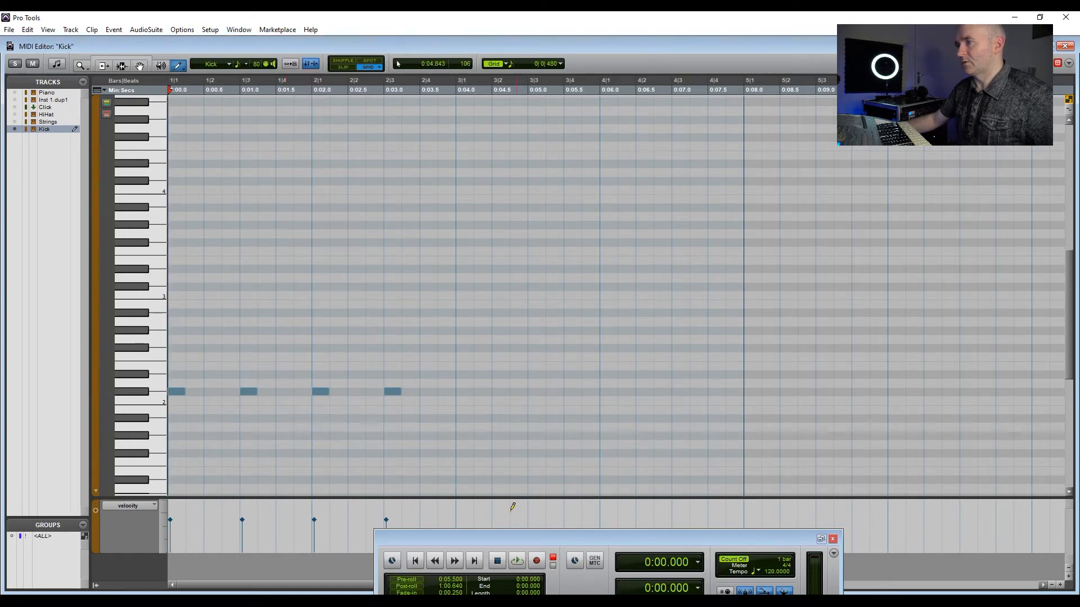
click(516, 561)
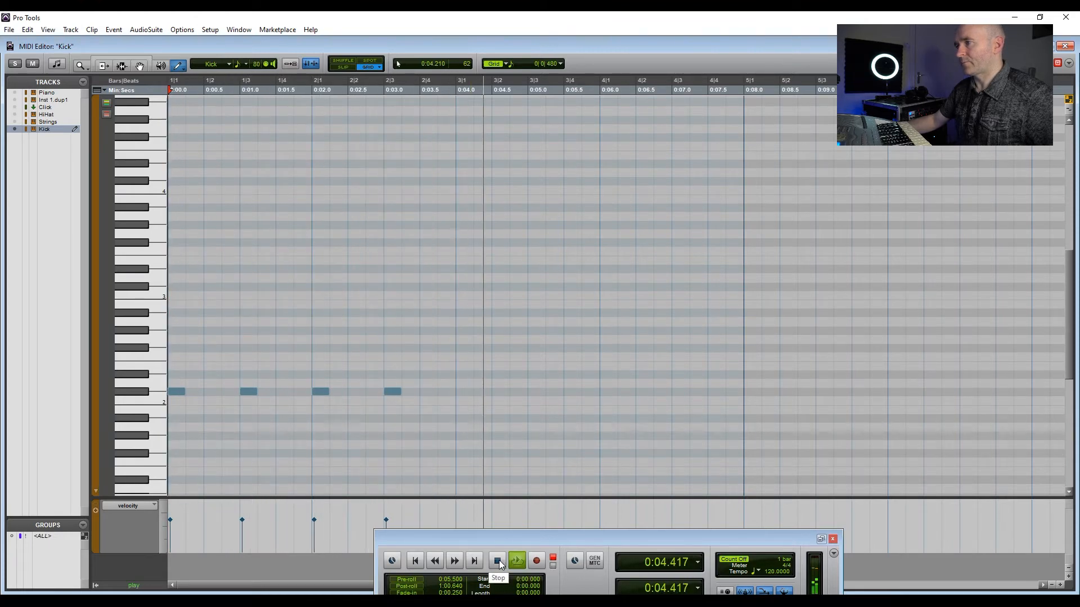
click(498, 560)
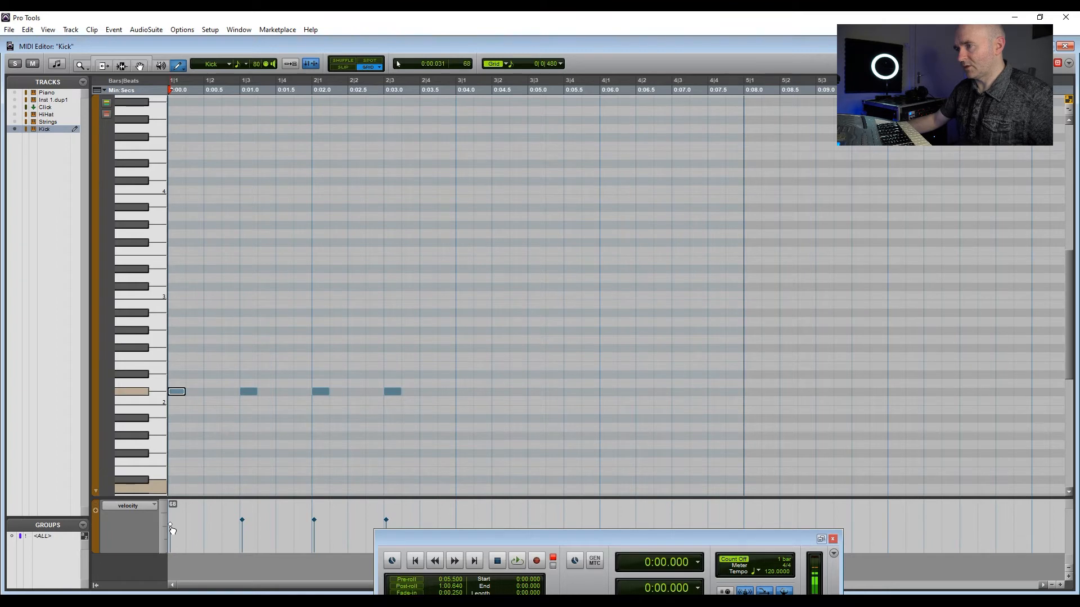
Lower the velocities of the four kick notes by slightly different amounts, moving the transport window clear of the velocity lane
click(248, 391)
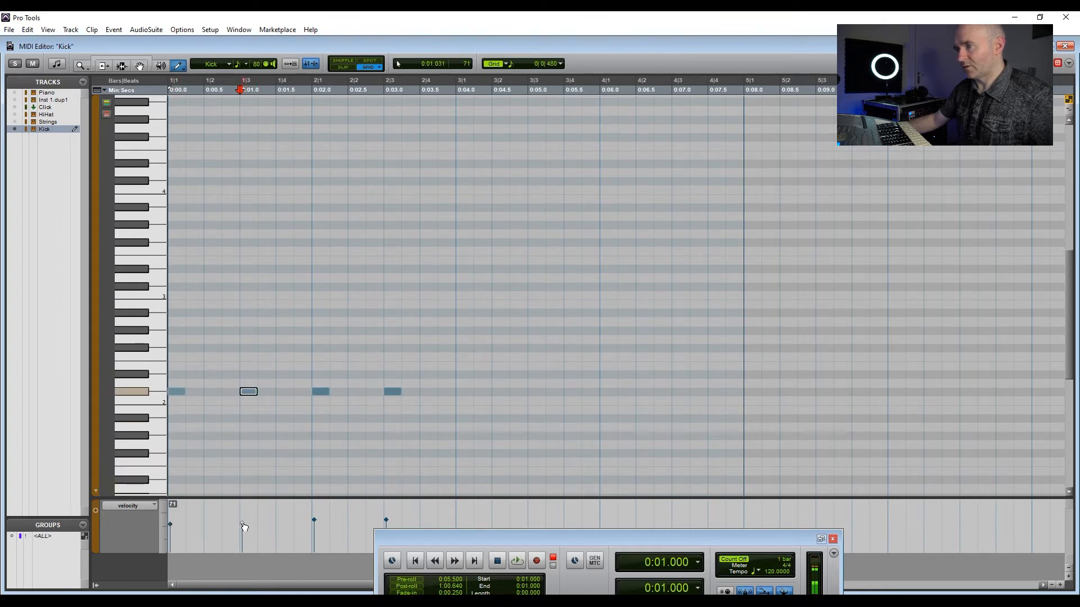
click(320, 391)
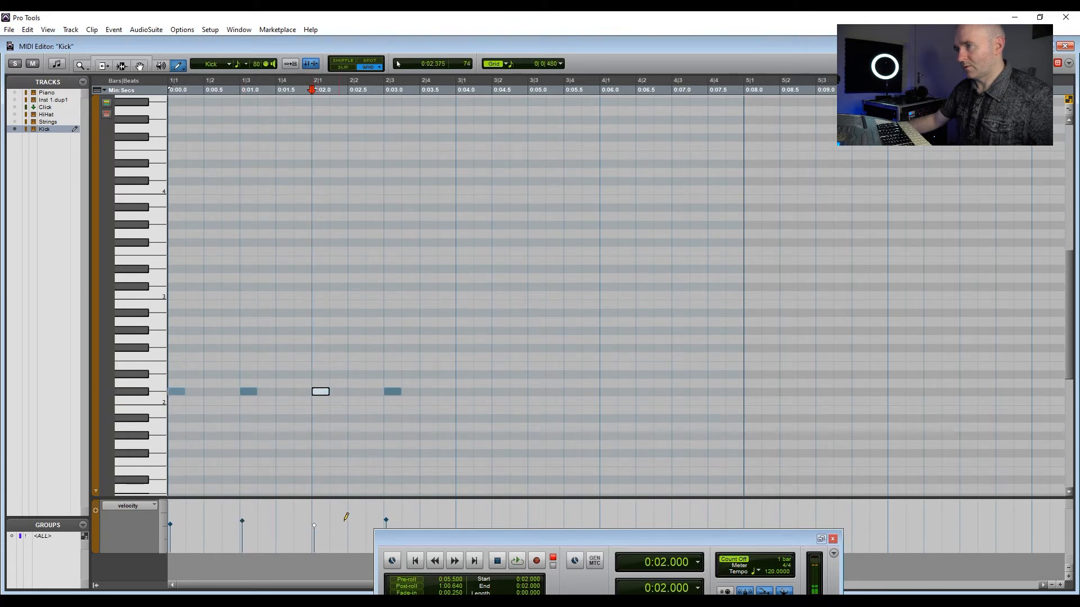
drag(396, 539, 398, 552)
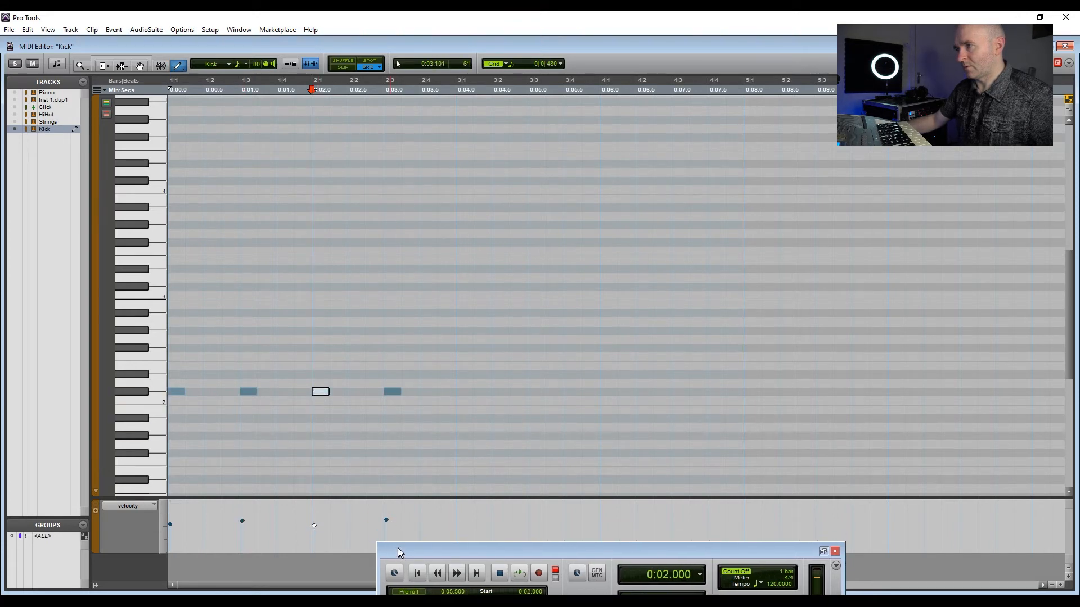
click(386, 522)
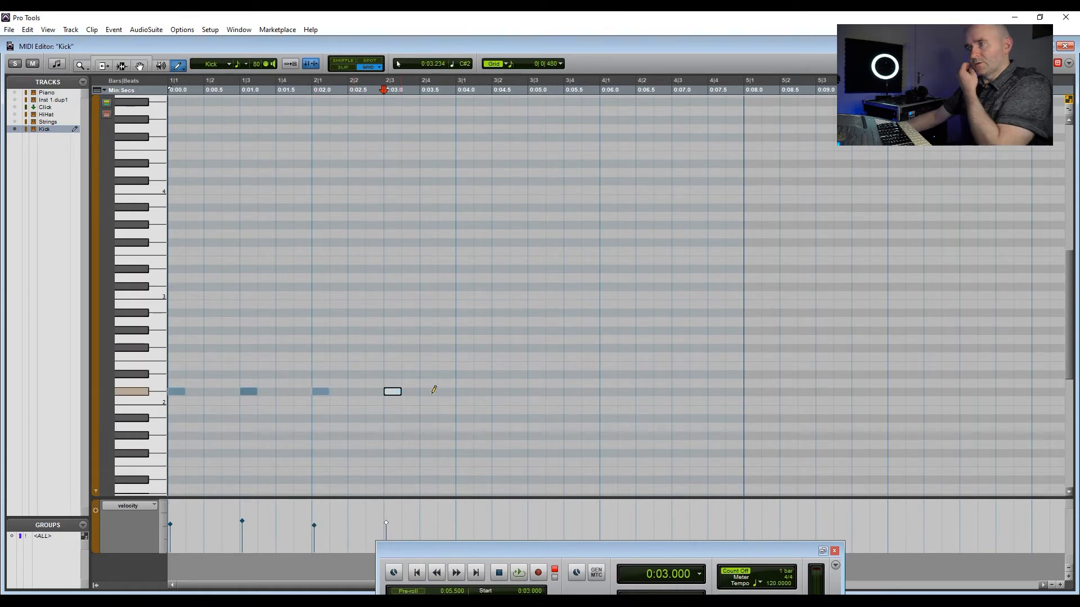
Select all four kick notes and duplicate them into bars 3 and 4
click(124, 59)
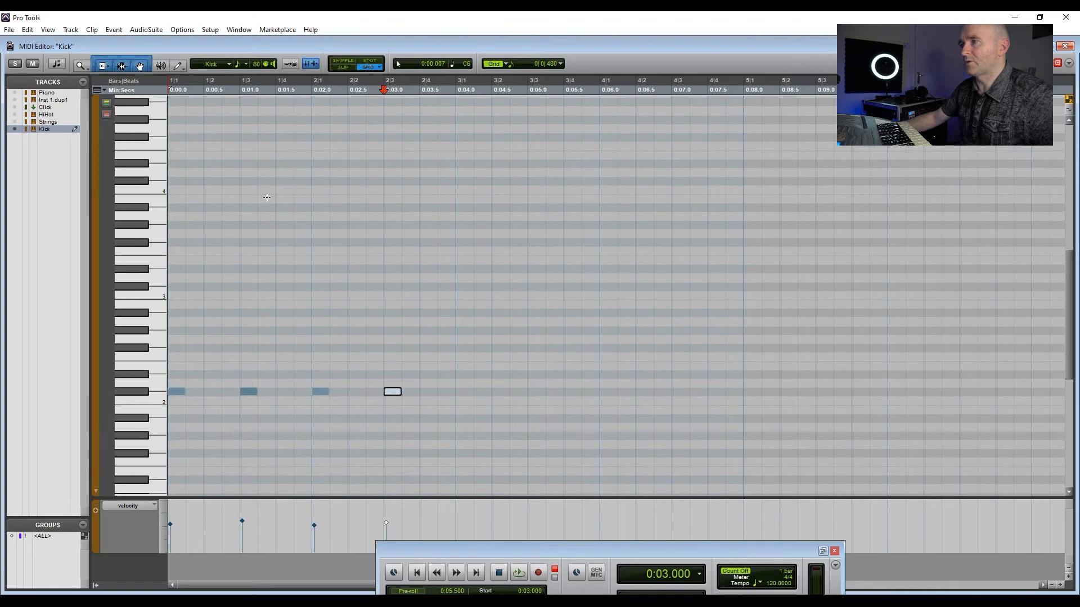
mouse_move(414, 329)
mouse_down()
mouse_move(353, 416)
mouse_move(170, 444)
mouse_up()
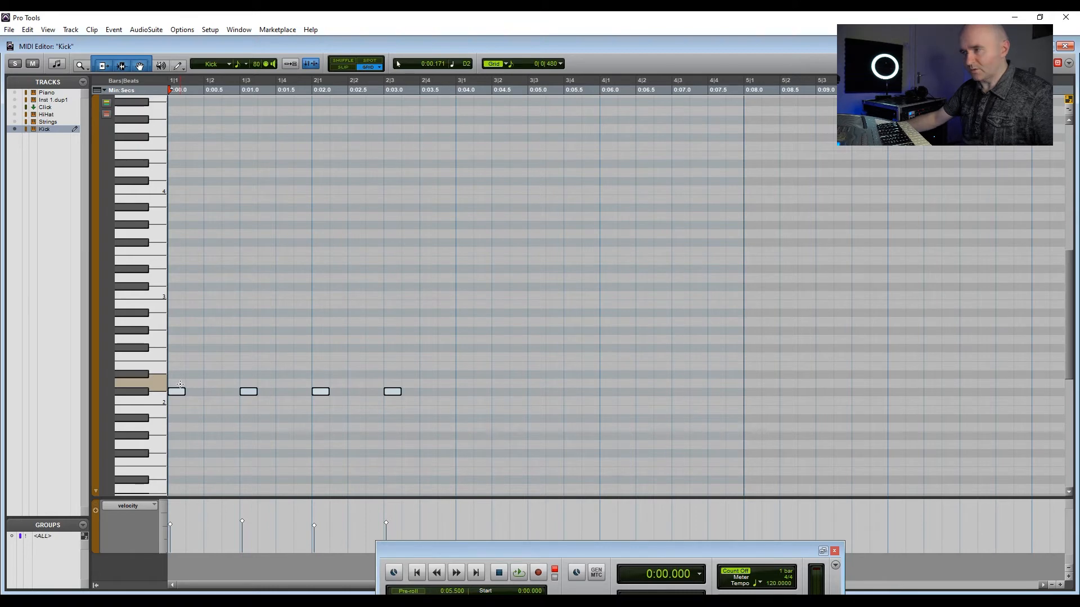
key(ctrl+d)
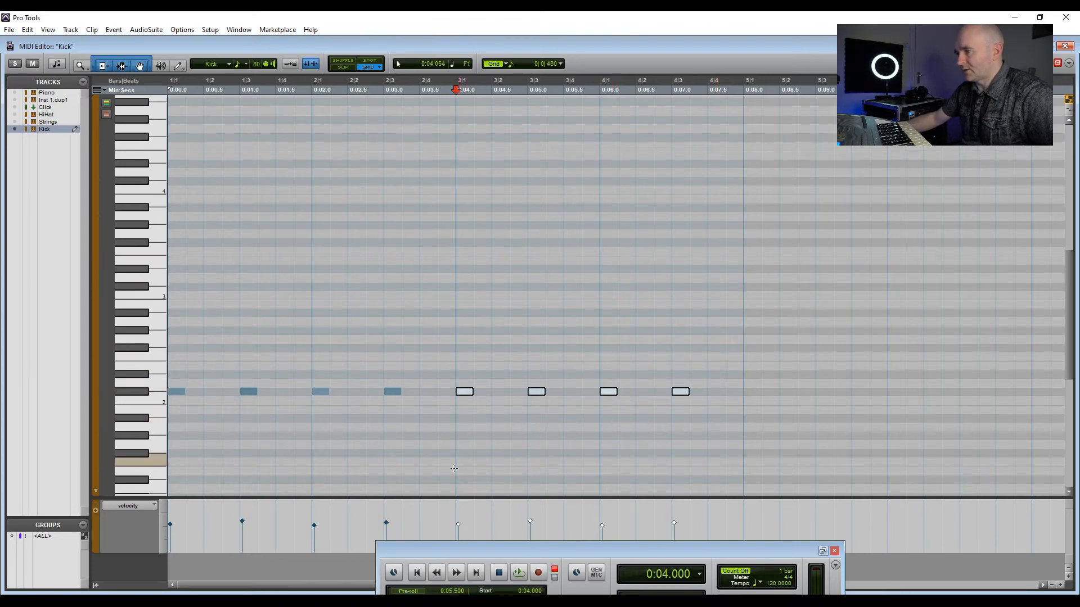
Play the duplicated four-bar kick pattern from the start and stop it
click(416, 574)
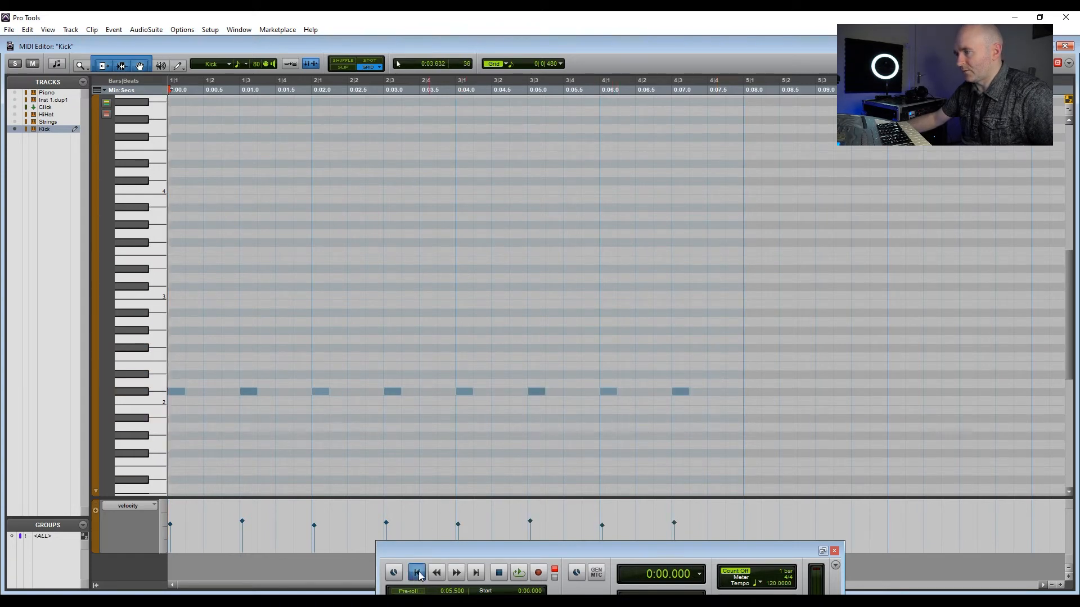
click(518, 573)
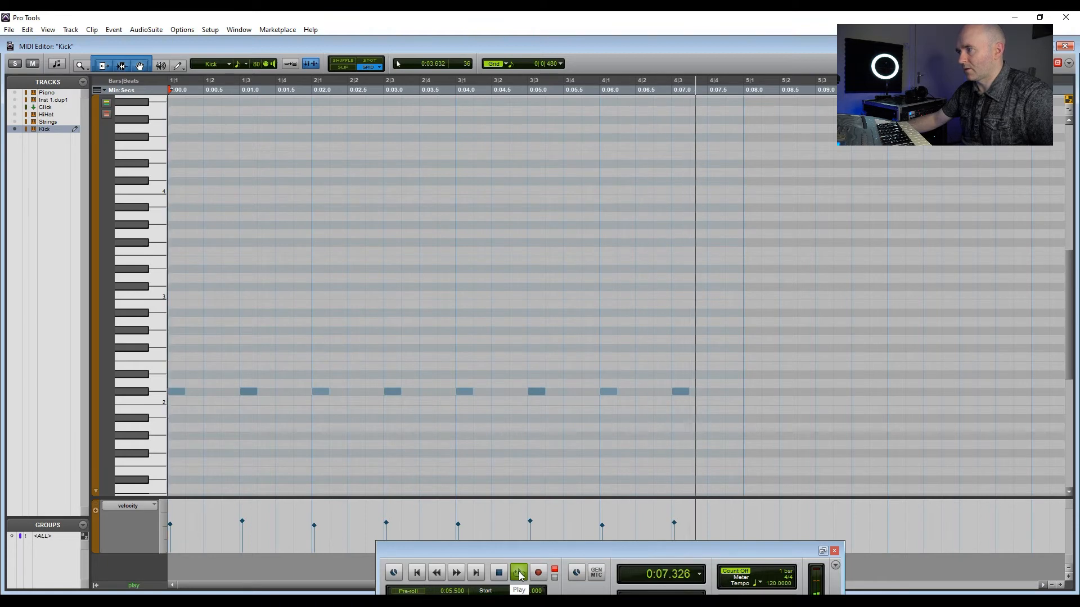
key(space)
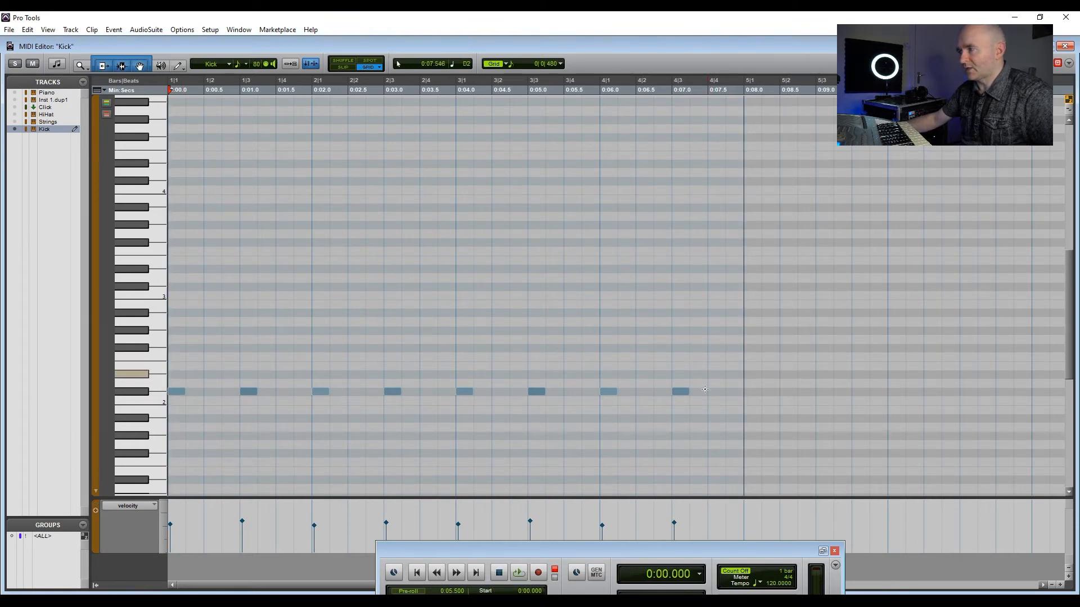
Select all the kick notes and transpose them during playback, auditioning Eb2, E2 and B1 and ending on C2
click(140, 391)
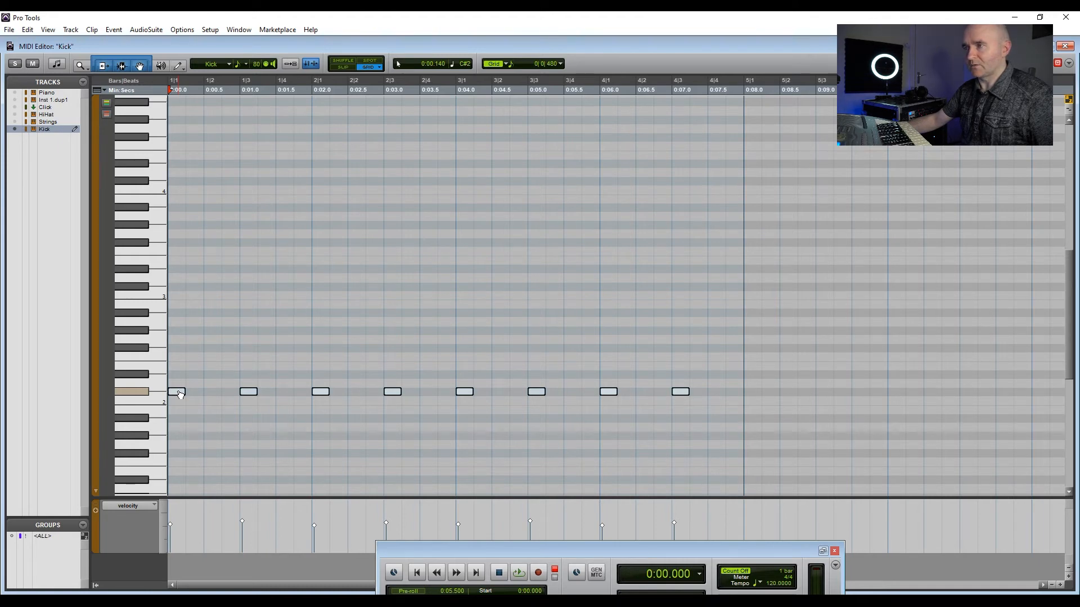
key(space)
drag(180, 394, 176, 377)
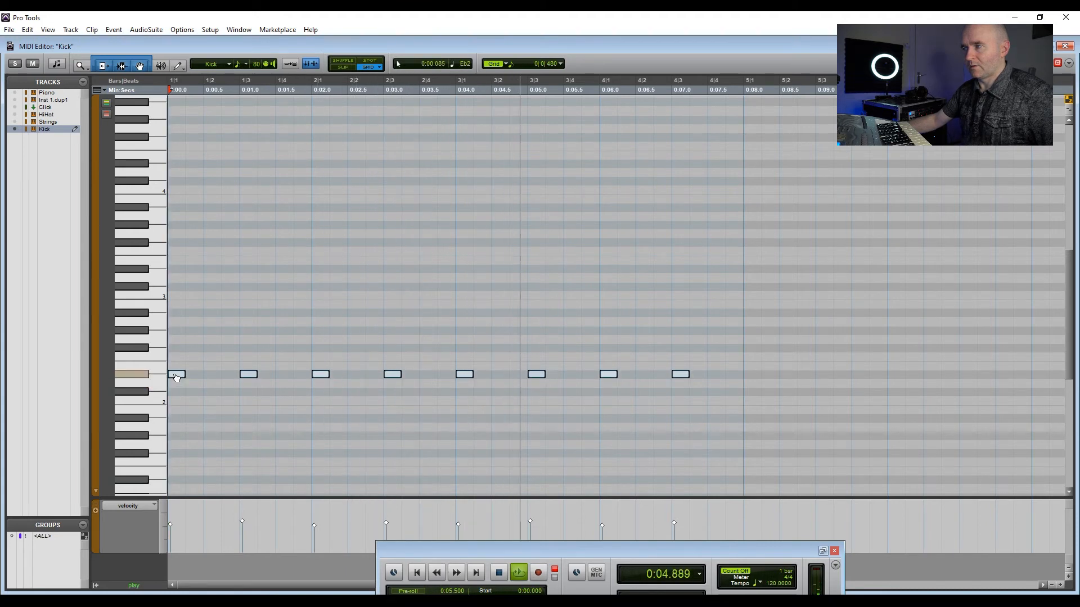
drag(176, 378, 176, 372)
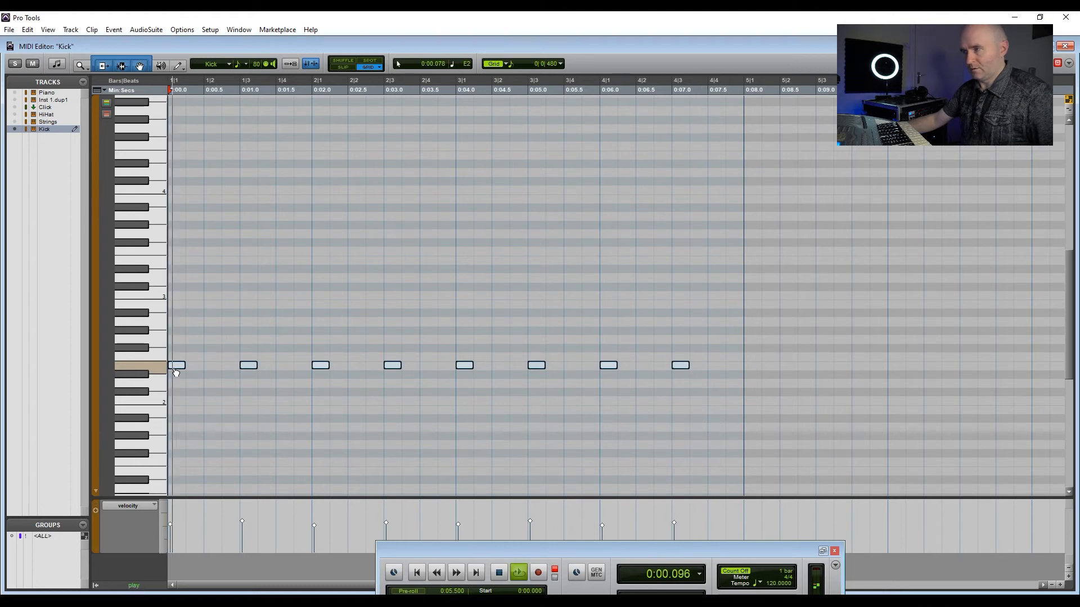
drag(176, 369, 176, 409)
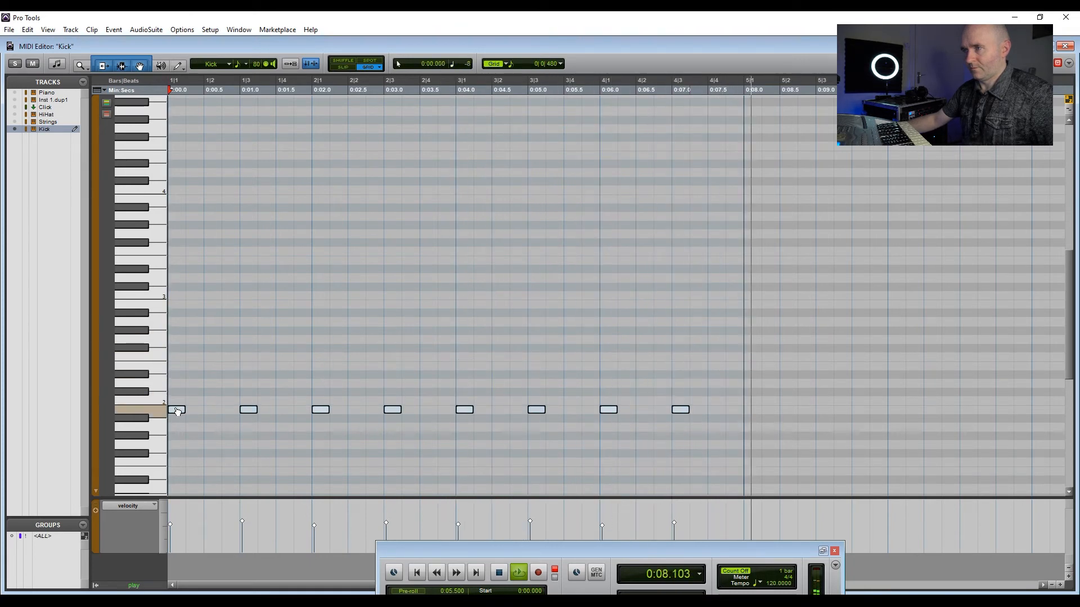
key(space)
key(space)
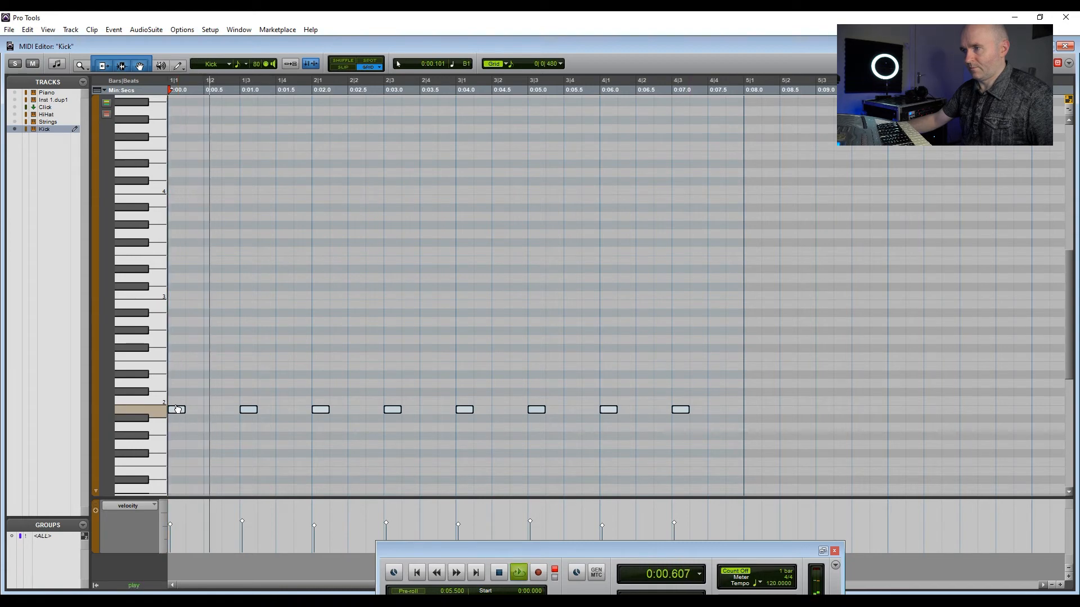
drag(176, 409, 178, 403)
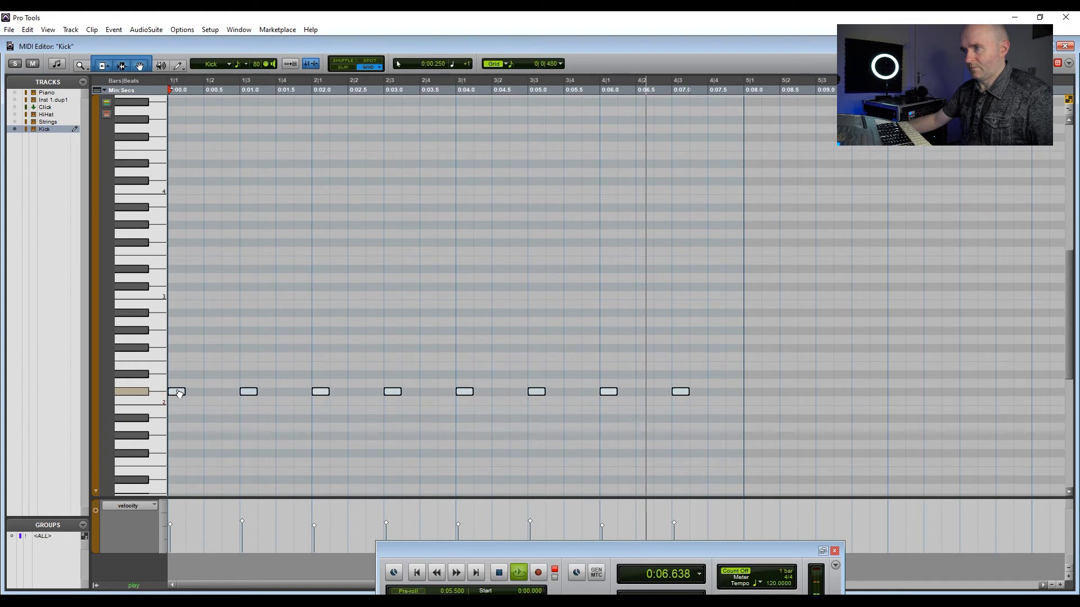
key(space)
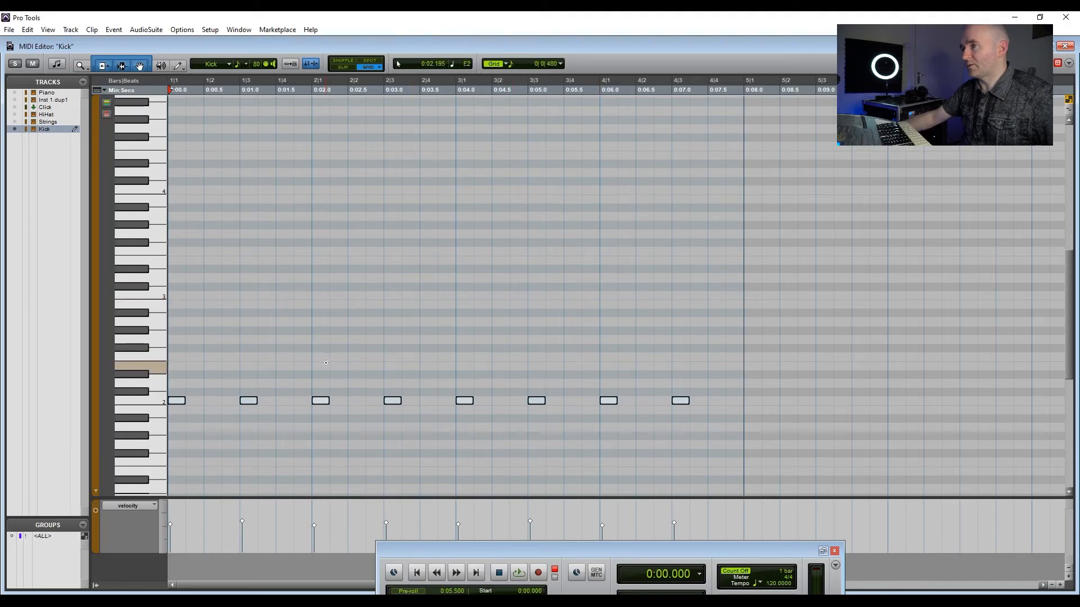
click(325, 361)
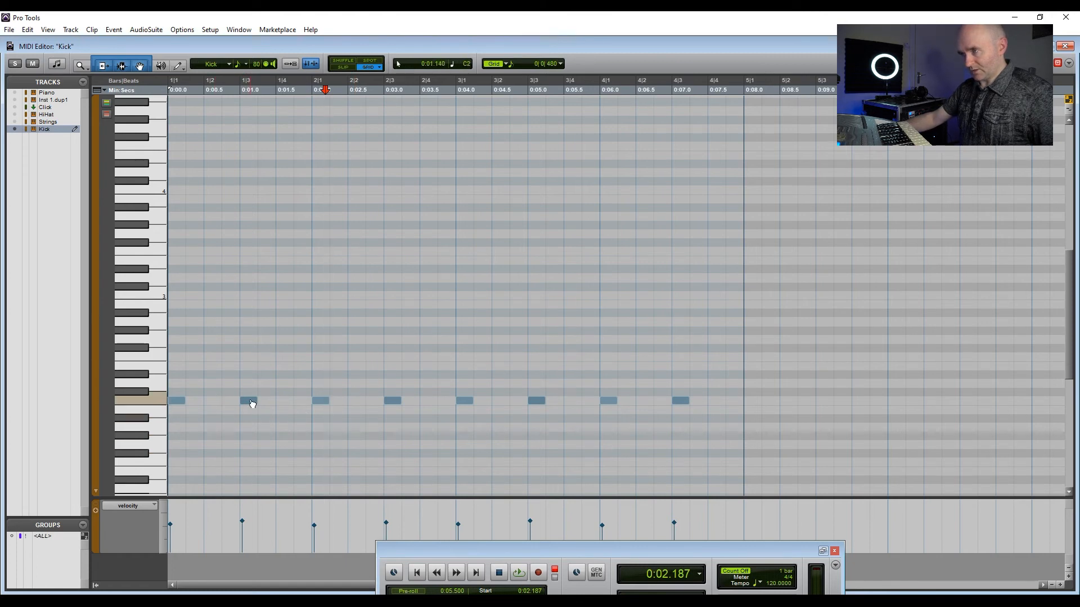
Using the eighth-note grid (0|0|480), copy a kick note to the eighth note after beat 1 in each of the four bars
click(560, 64)
click(570, 100)
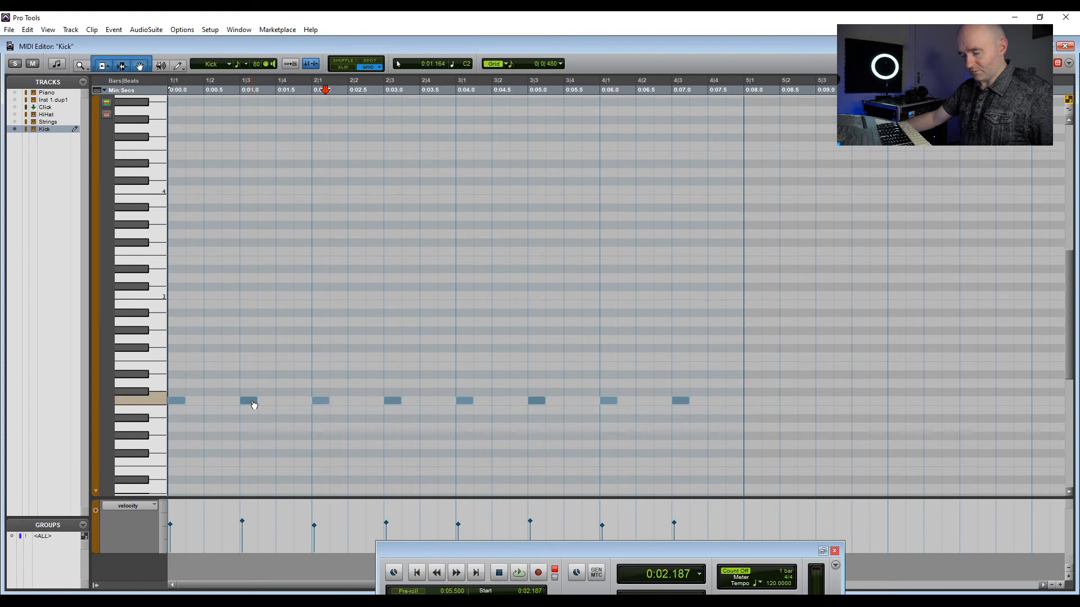
drag(254, 406, 205, 403)
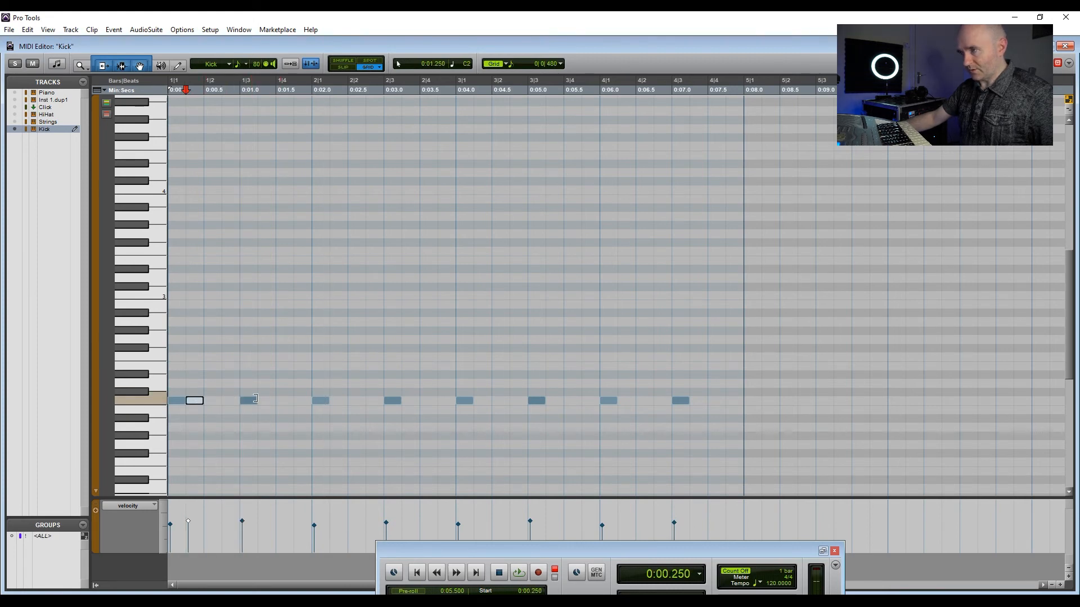
click(464, 403)
click(346, 403)
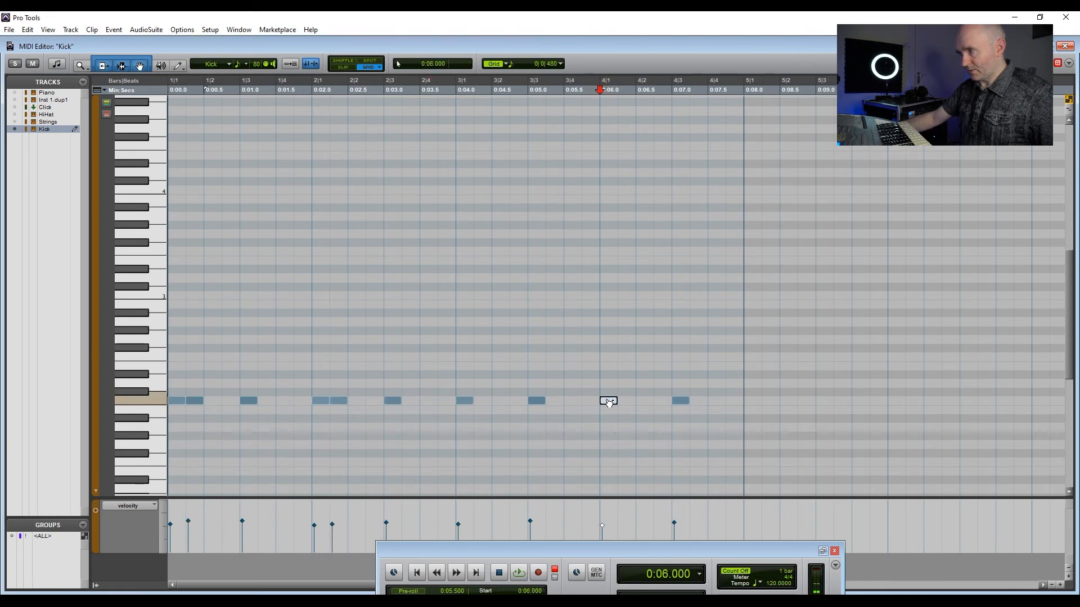
drag(532, 400, 478, 401)
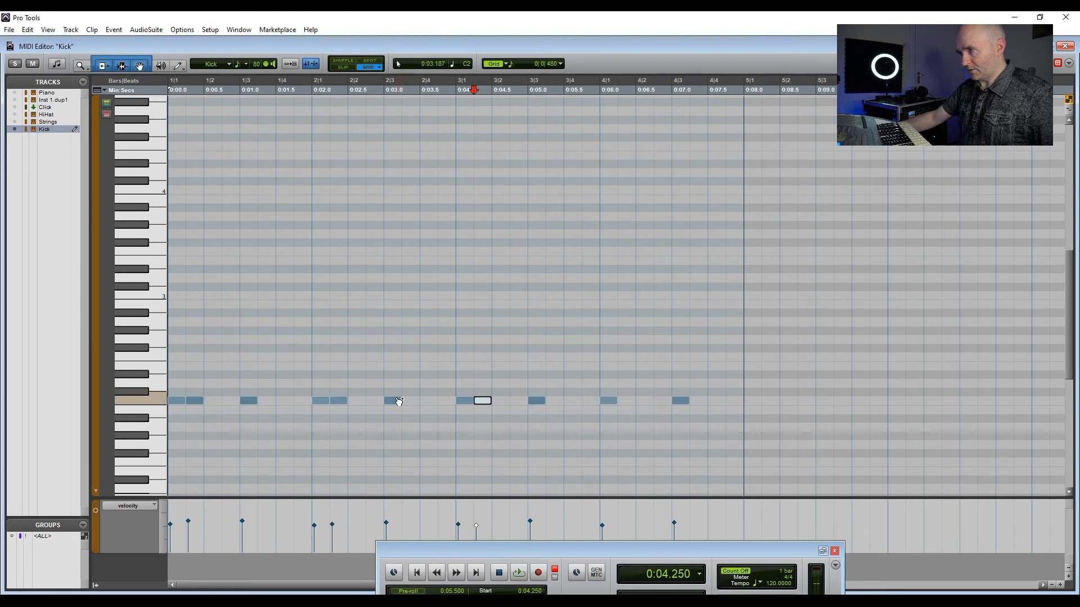
drag(394, 403, 626, 402)
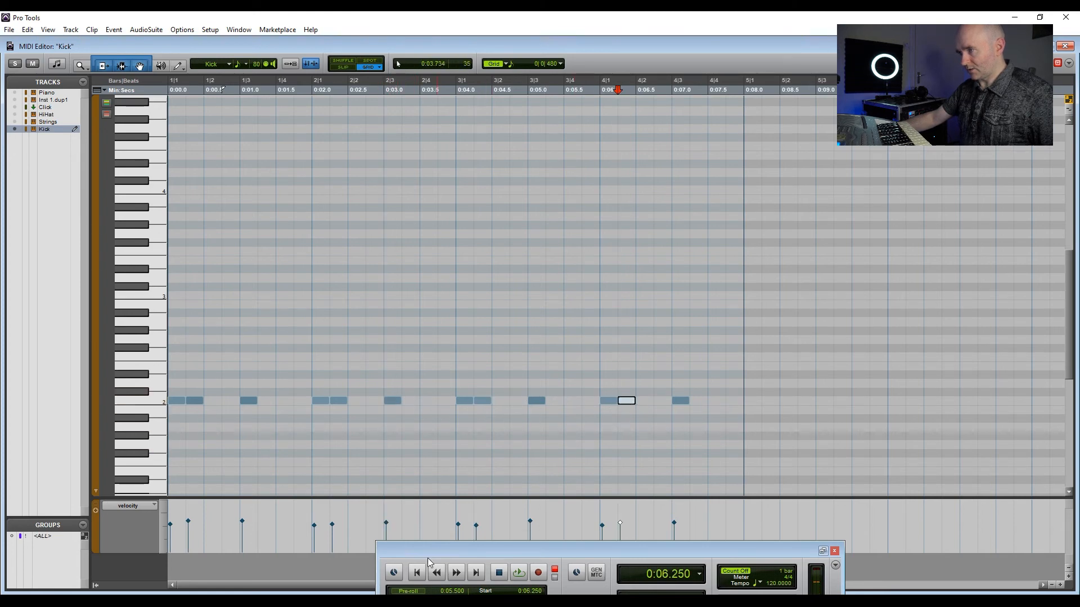
Play the kick pattern with the added offbeat hits from the start and stop it
click(417, 573)
key(space)
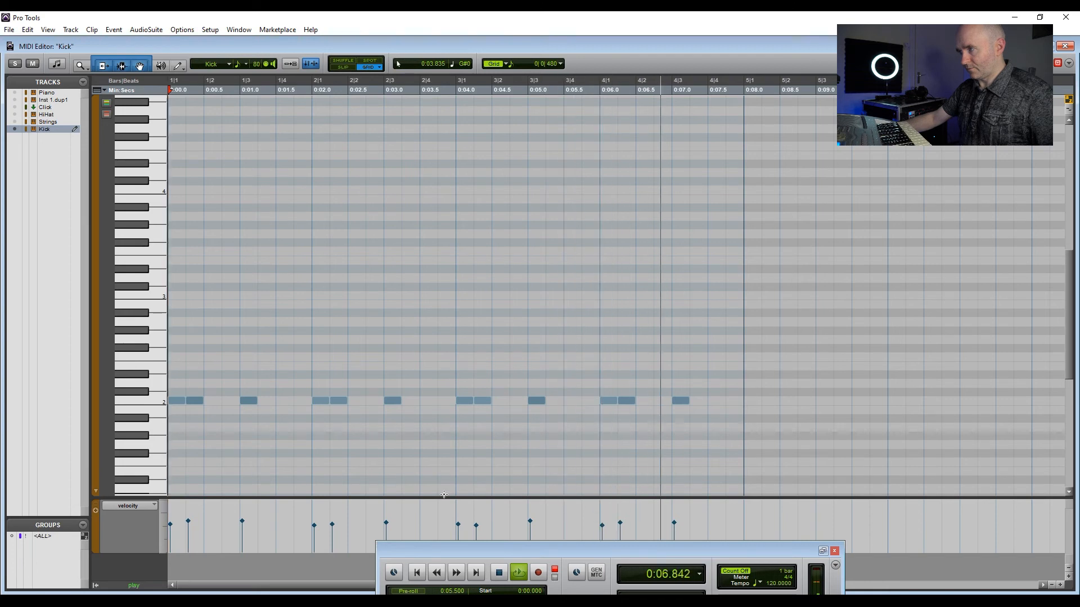
key(space)
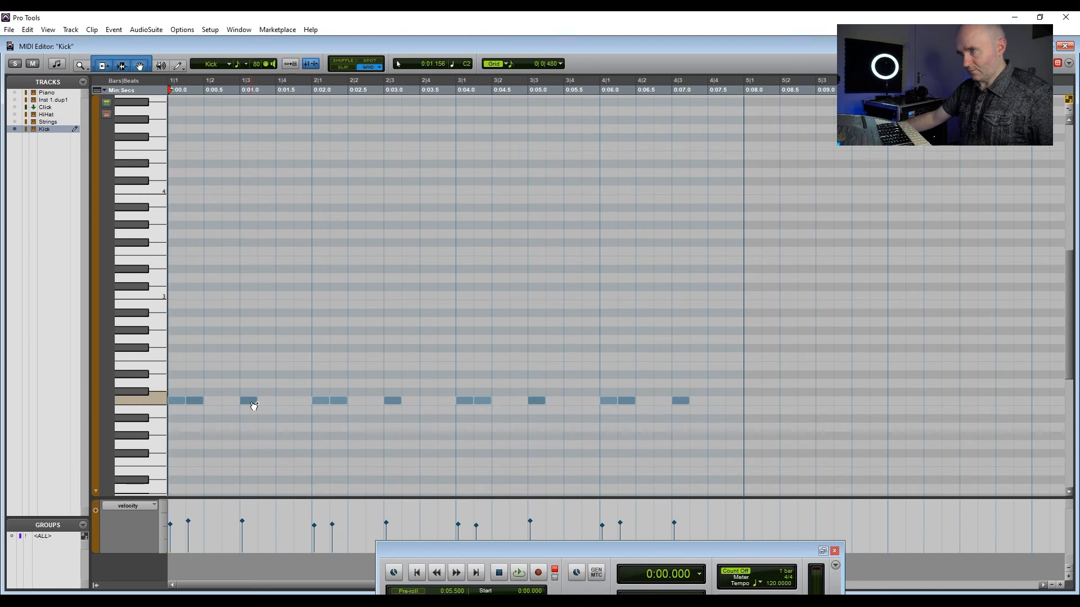
Try an extra kick note copied to beat 4 of bar 2, playing the pattern from the start, and delete that note
drag(324, 400, 430, 401)
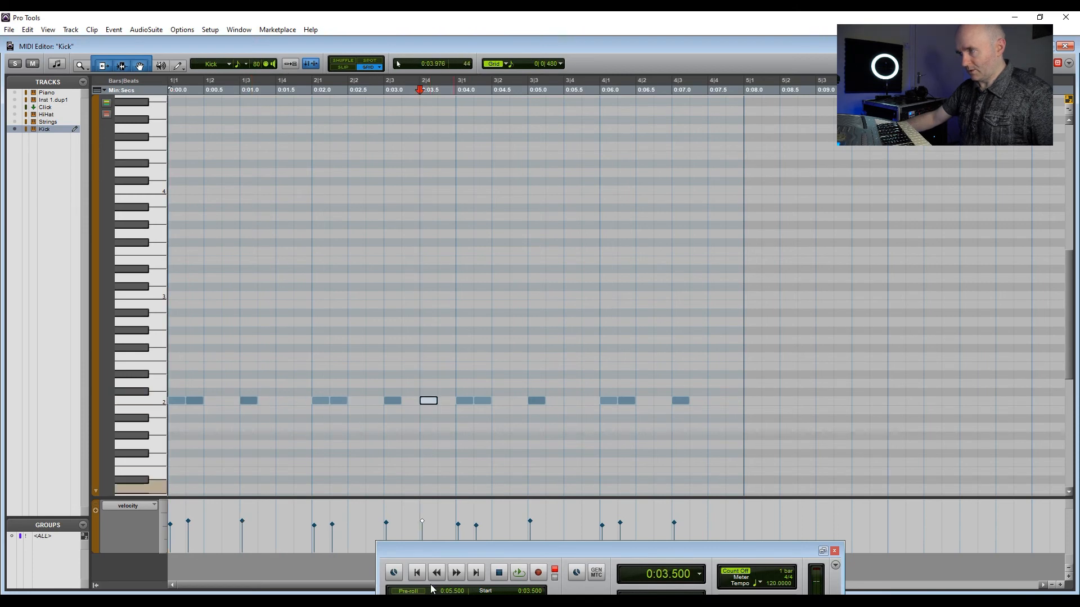
click(417, 573)
key(space)
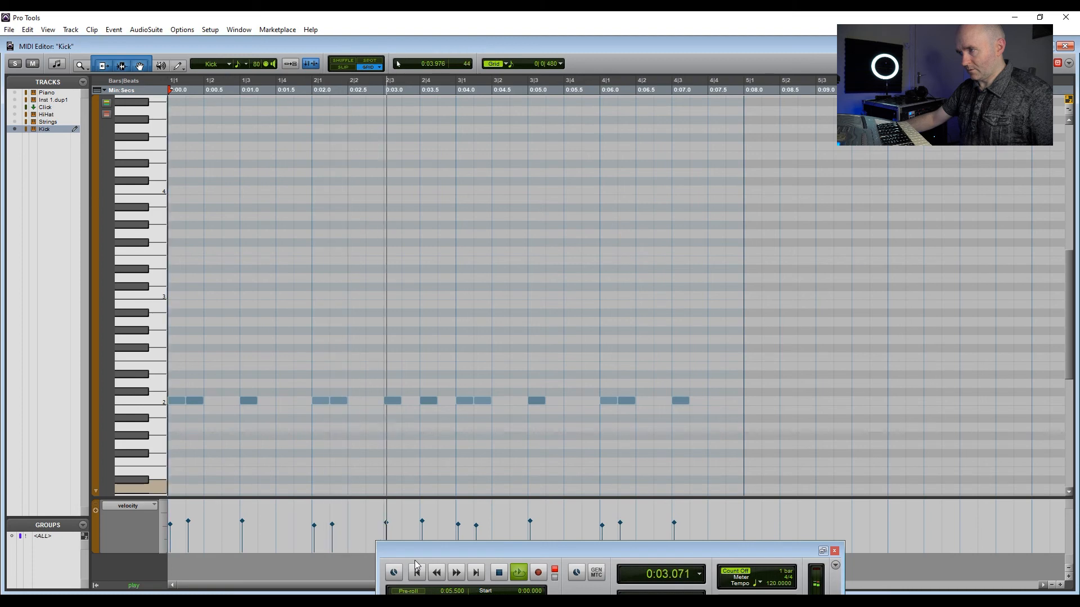
key(space)
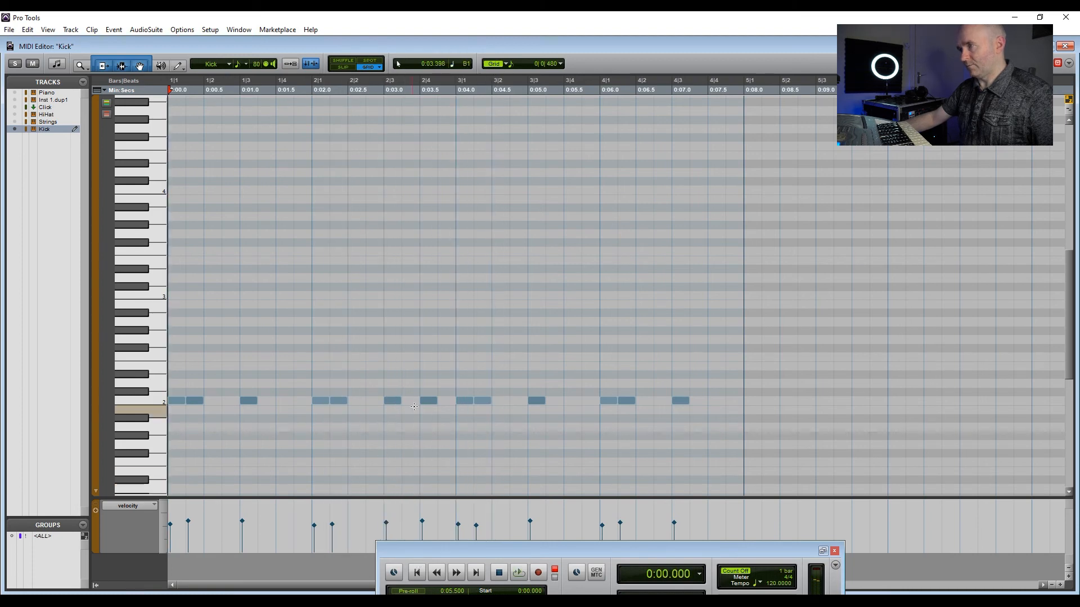
click(433, 407)
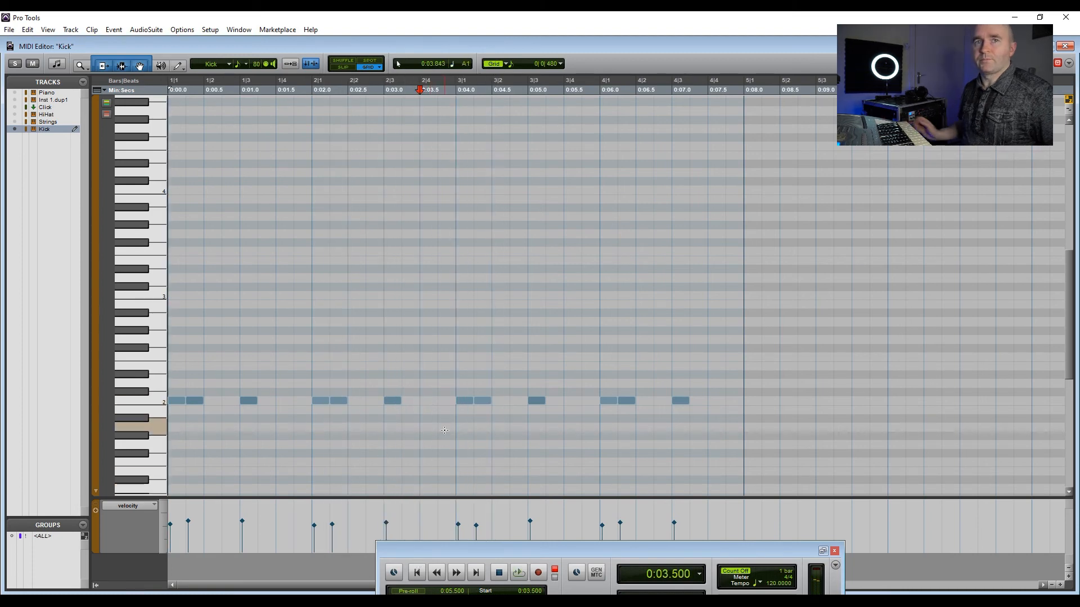